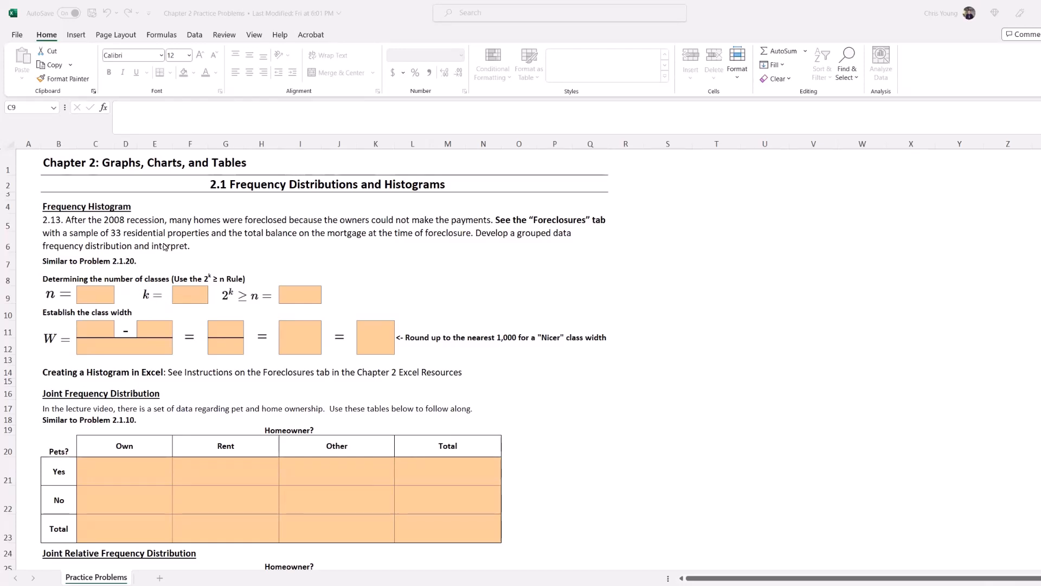
- Enter 33 as the sample size n and 5 as the number of classes k
left_click(99, 295)
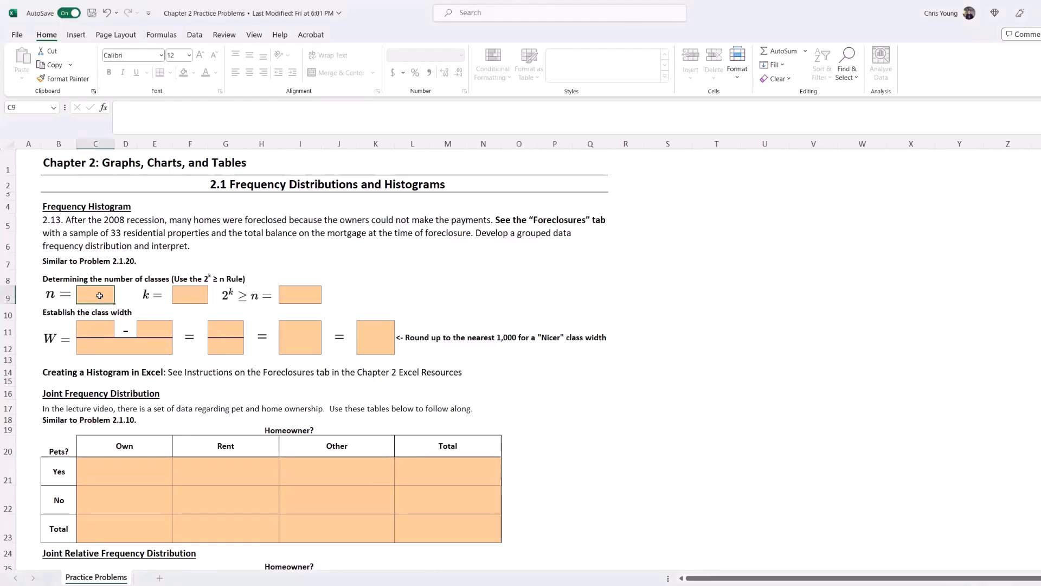
type("33")
key("Tab")
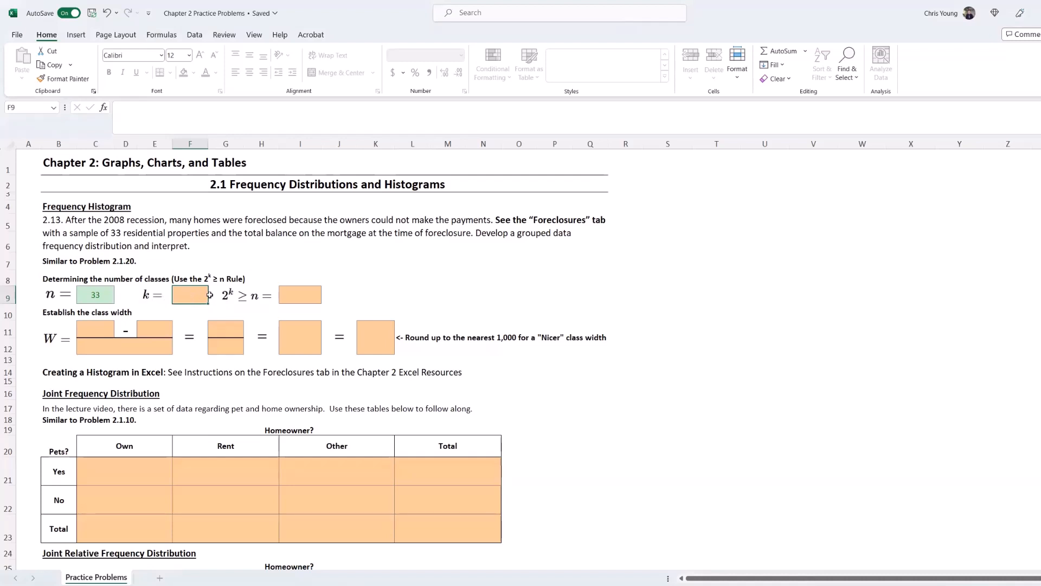
type("5")
key("Tab")
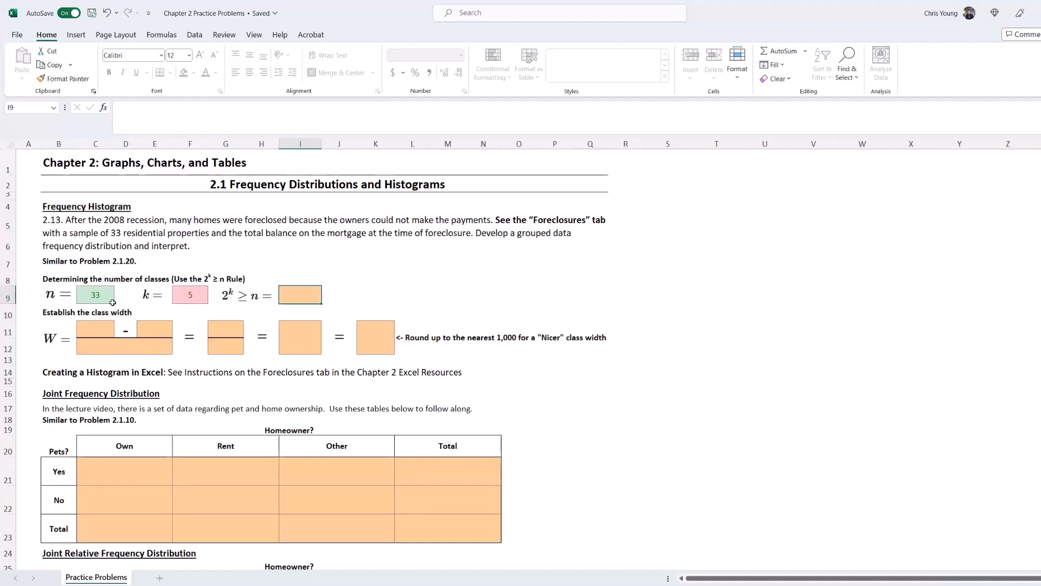
- Change the number of classes k to 6 and enter 64 as the 2^k value
left_click(187, 297)
type("6")
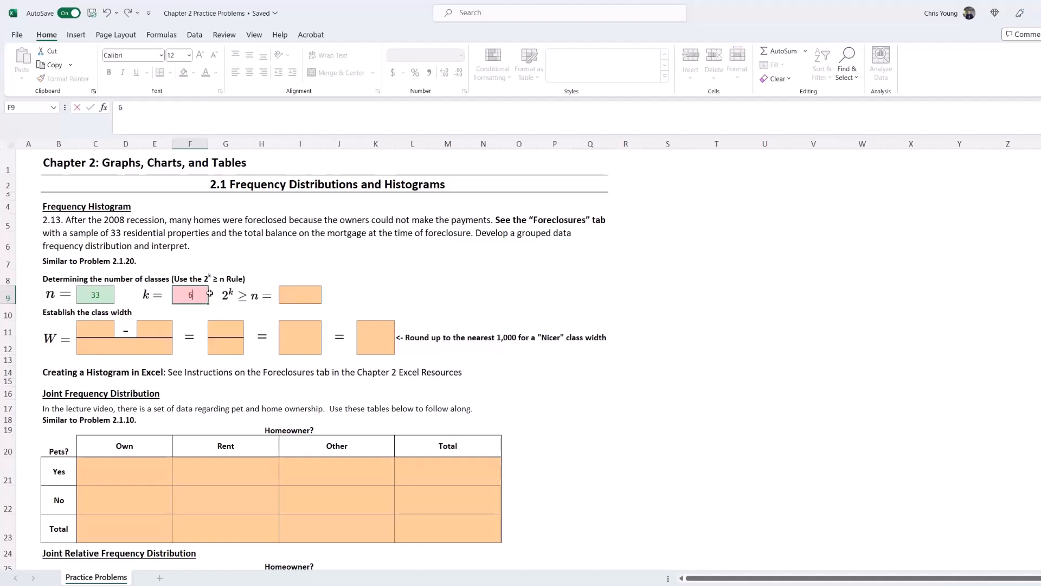
key("Return")
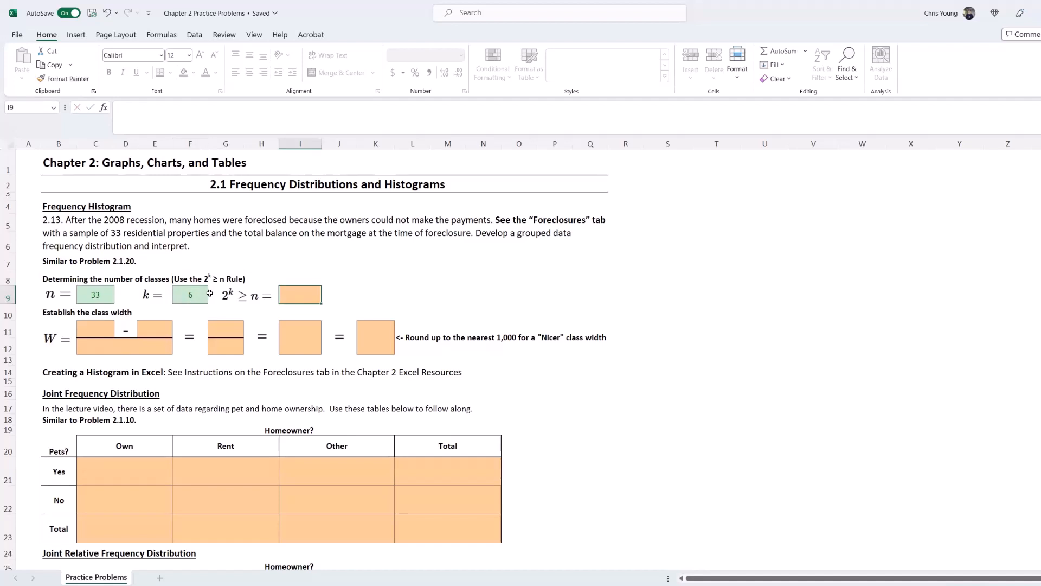
type("64")
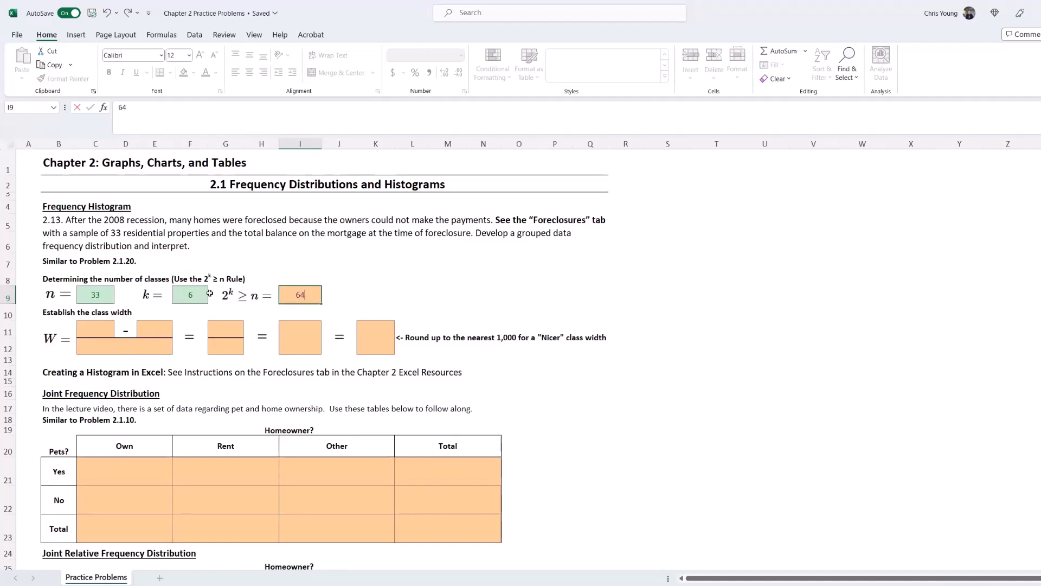
key("Return")
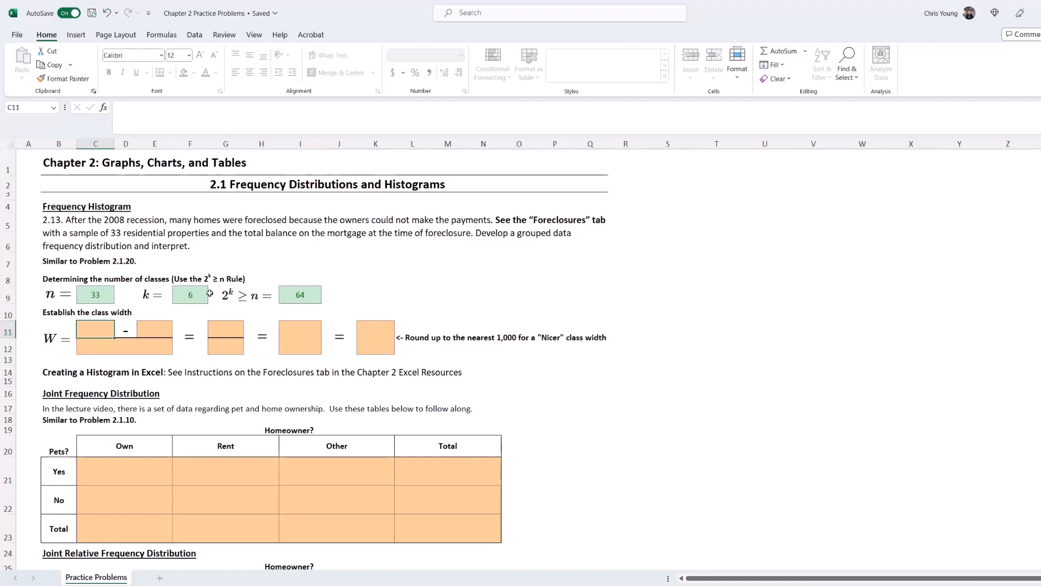
- Fill in the class width fraction with 335,575 minus 87,260 in the numerator and 6 in the denominator
type("335575")
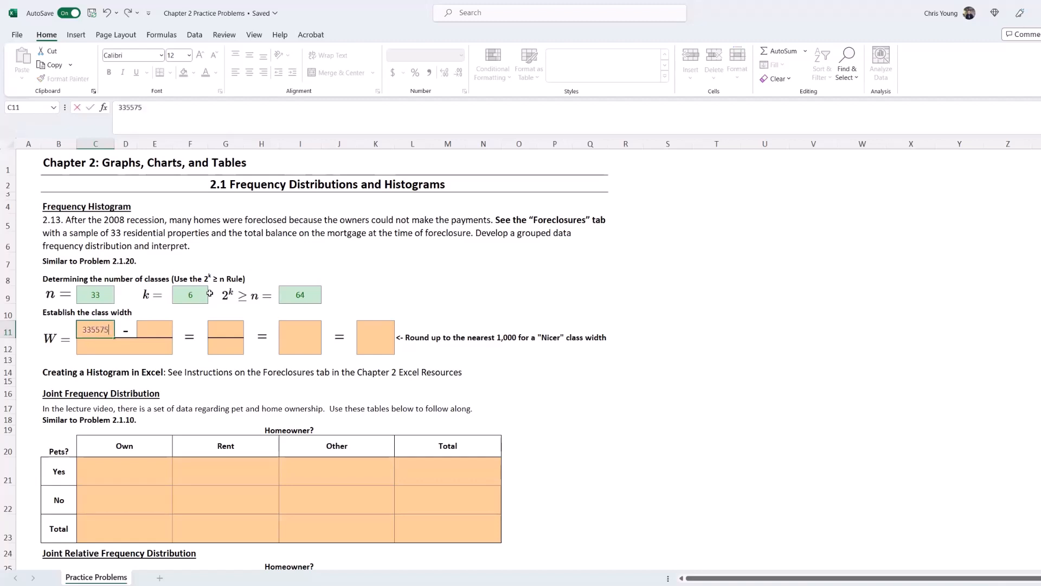
key("Tab")
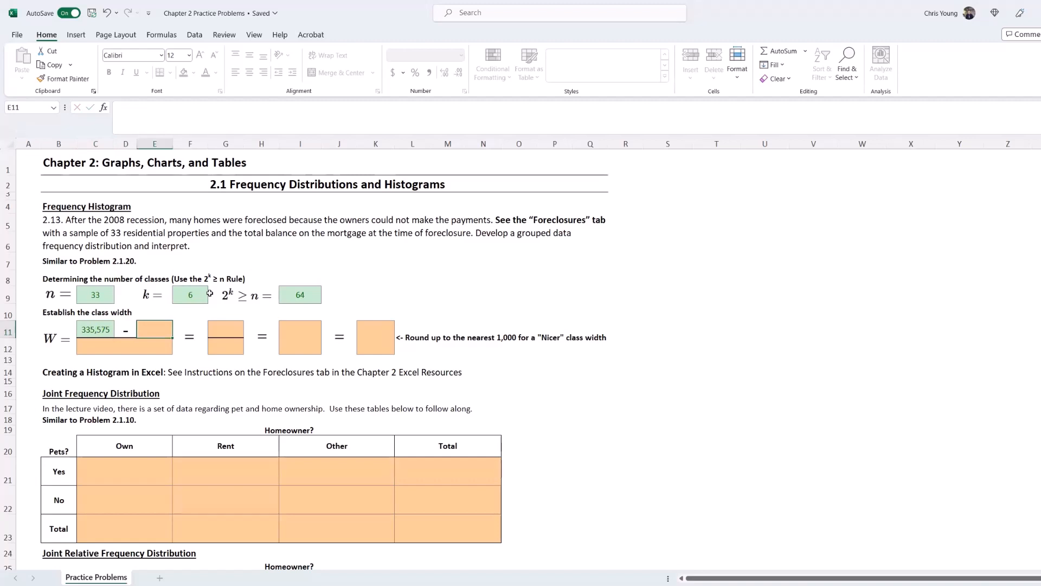
type("87")
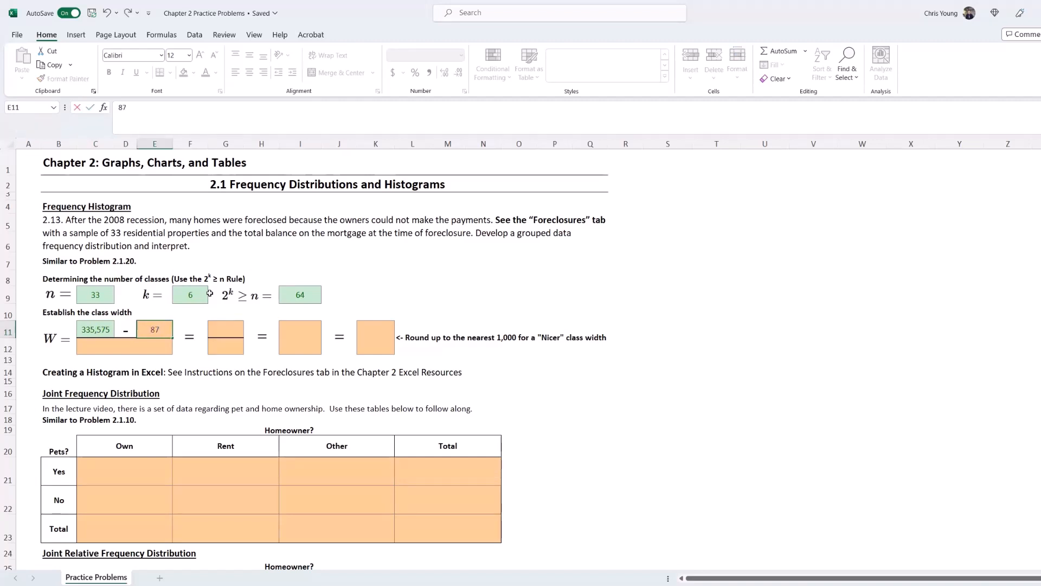
type(",260")
key("Return")
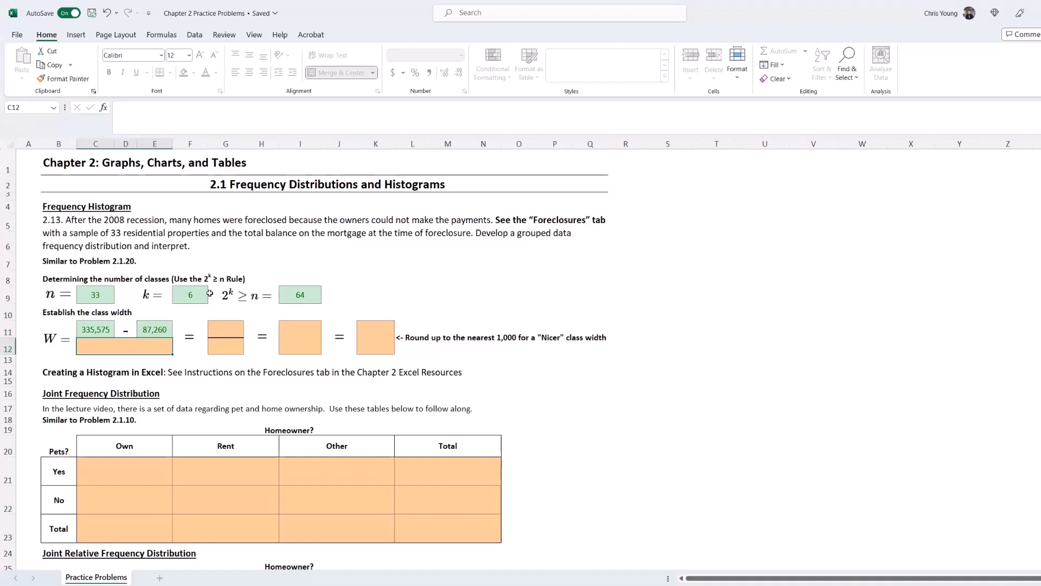
type("6")
key("Tab")
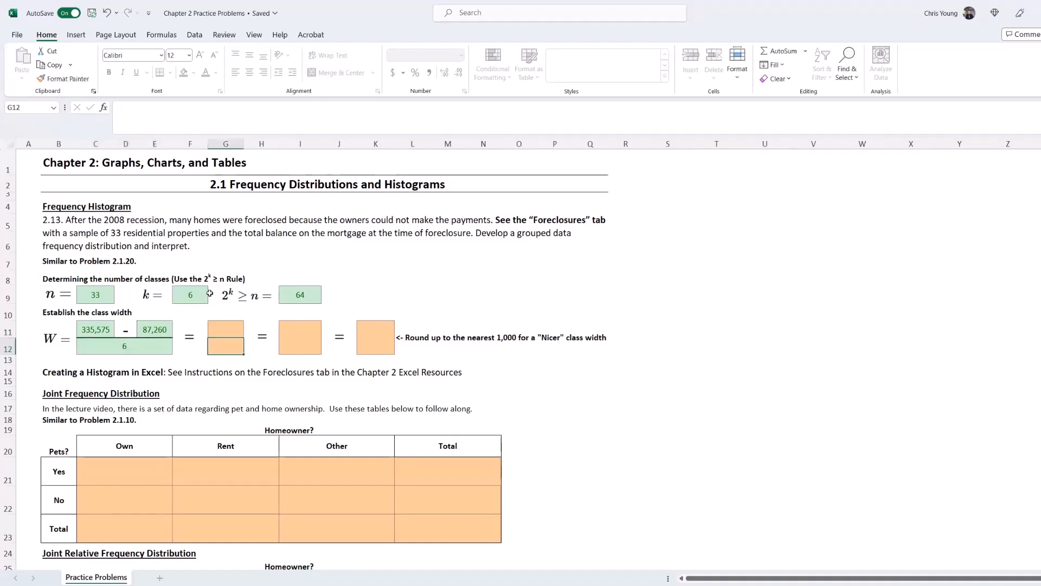
- Calculate the simplified numerator in G11 as C11 minus E11 and enter 6 as its denominator
key("Up")
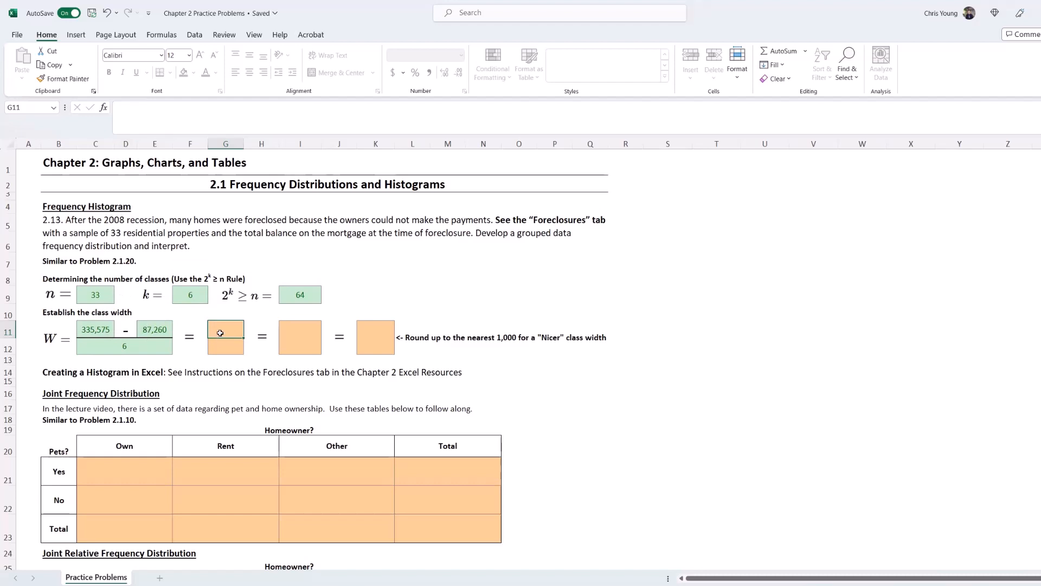
left_click(153, 120)
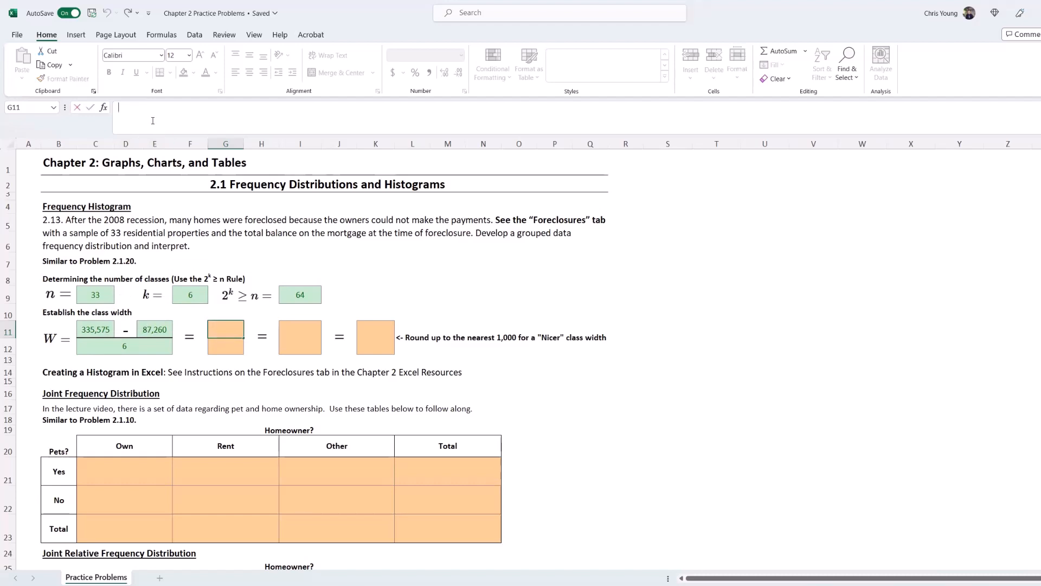
type("=")
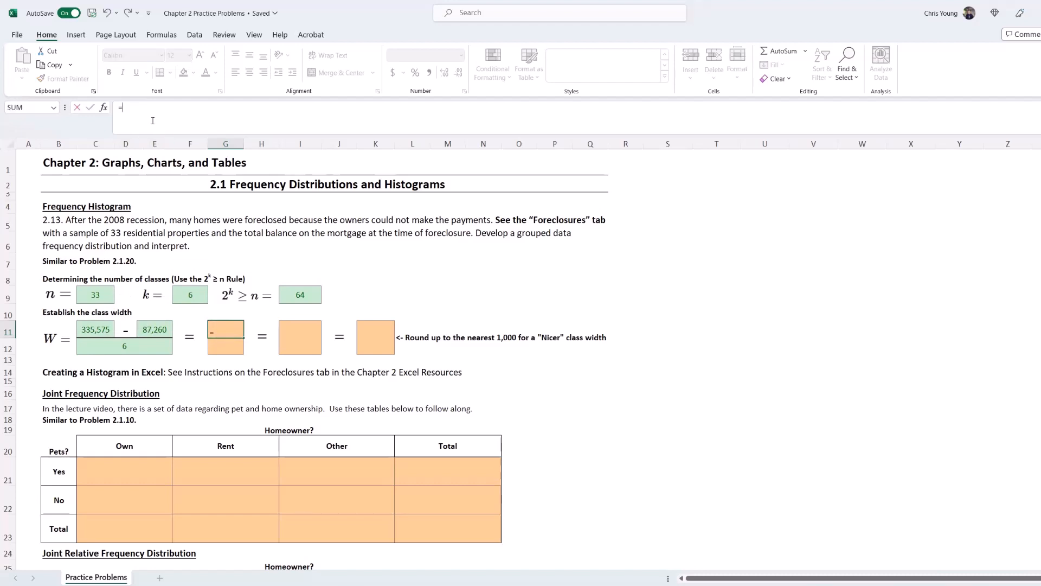
left_click(99, 329)
type("-")
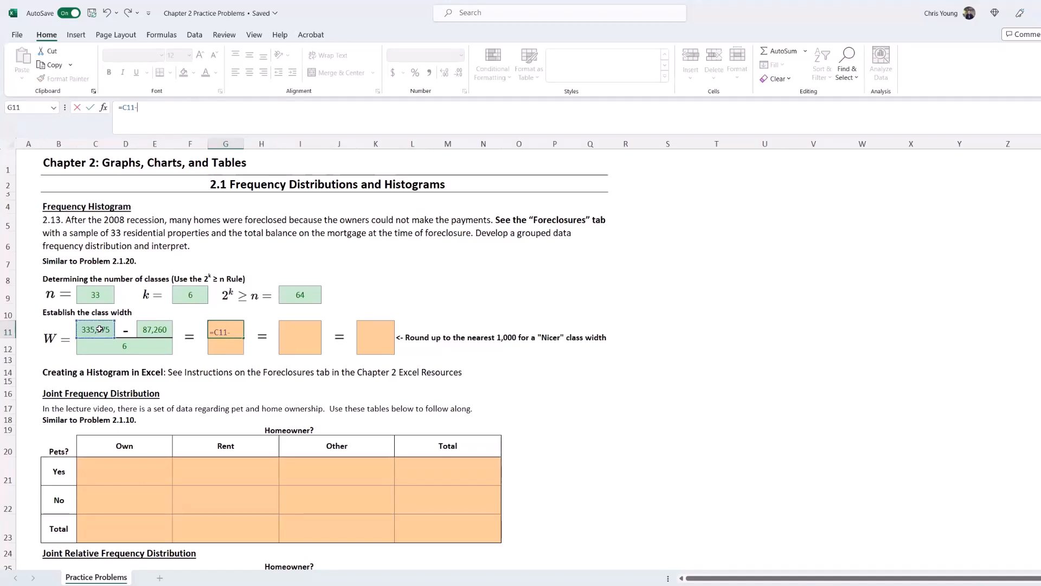
left_click(152, 329)
key("Return")
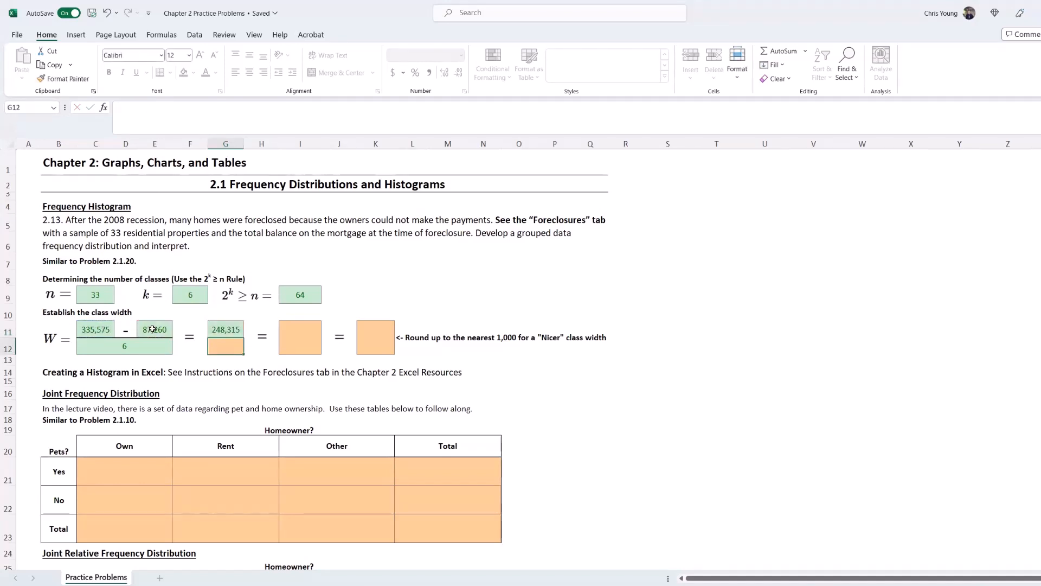
type("6")
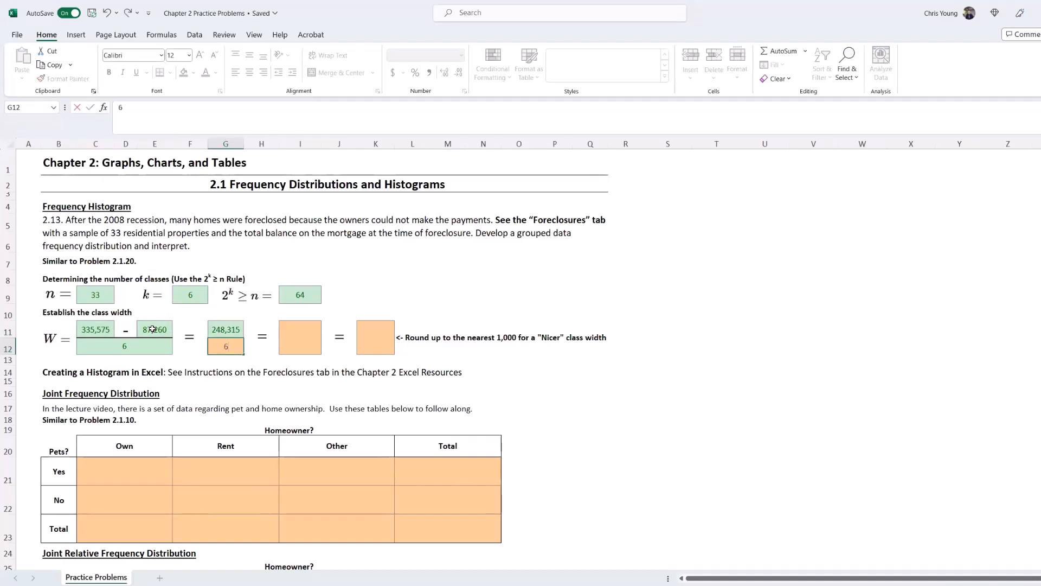
key("Tab")
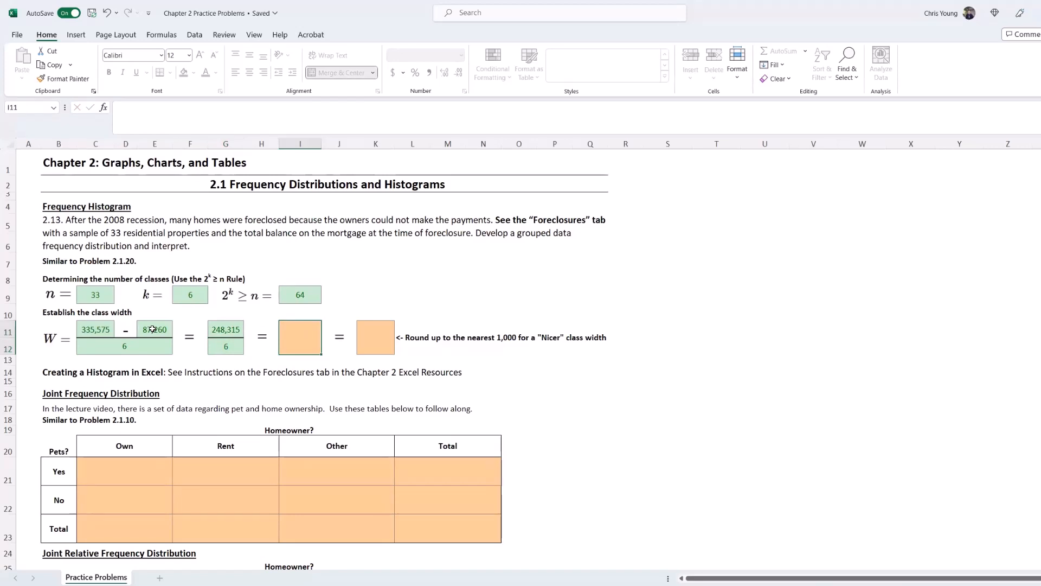
- Calculate the unrounded class width in I11 with the formula =G11/G12
type("=")
left_click(226, 330)
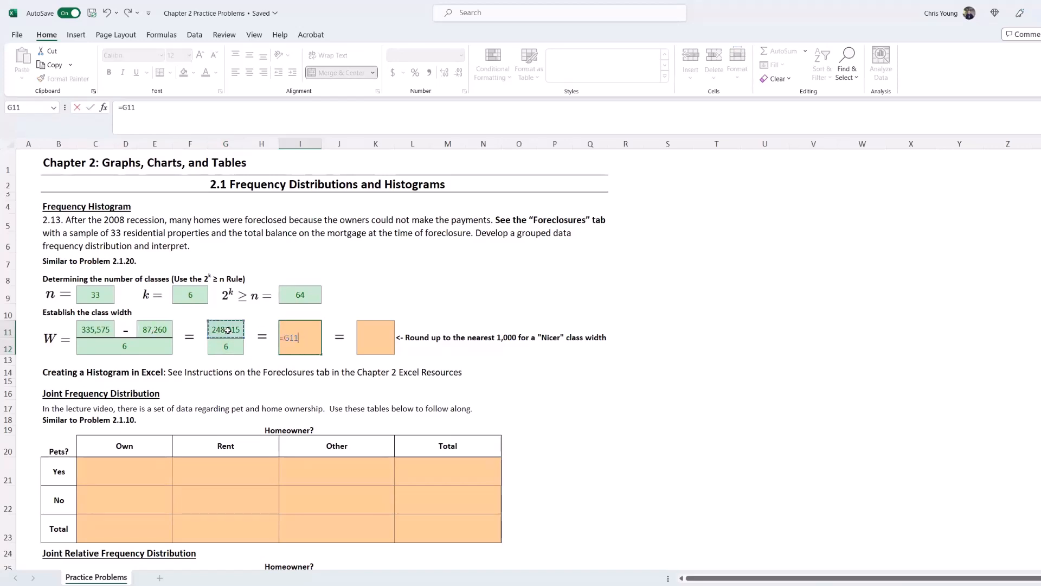
type("/")
left_click(233, 344)
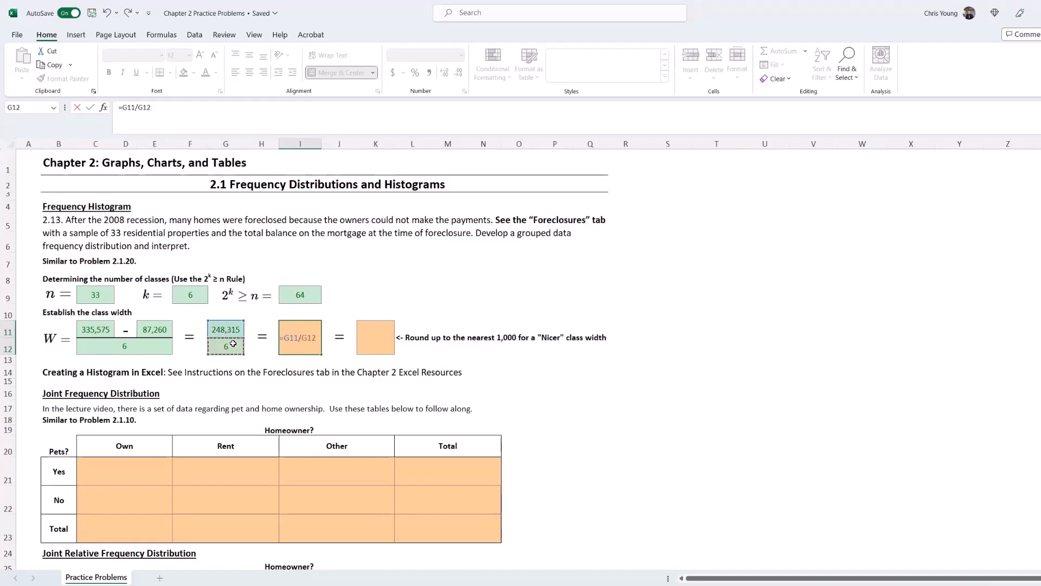
key("Tab")
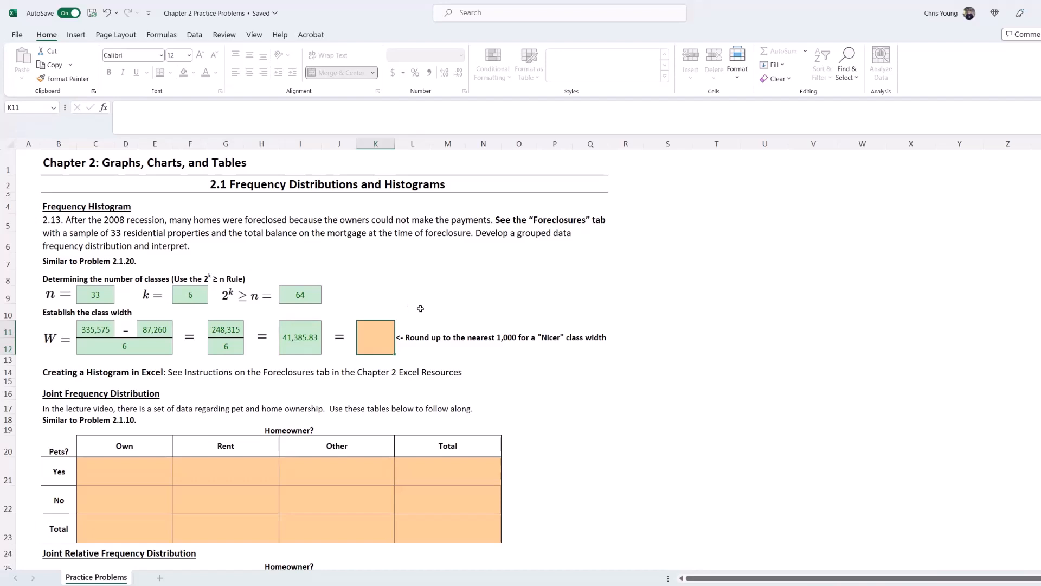
- Enter 42,000 as the class width rounded up to the nearest 1,000
type("42,00")
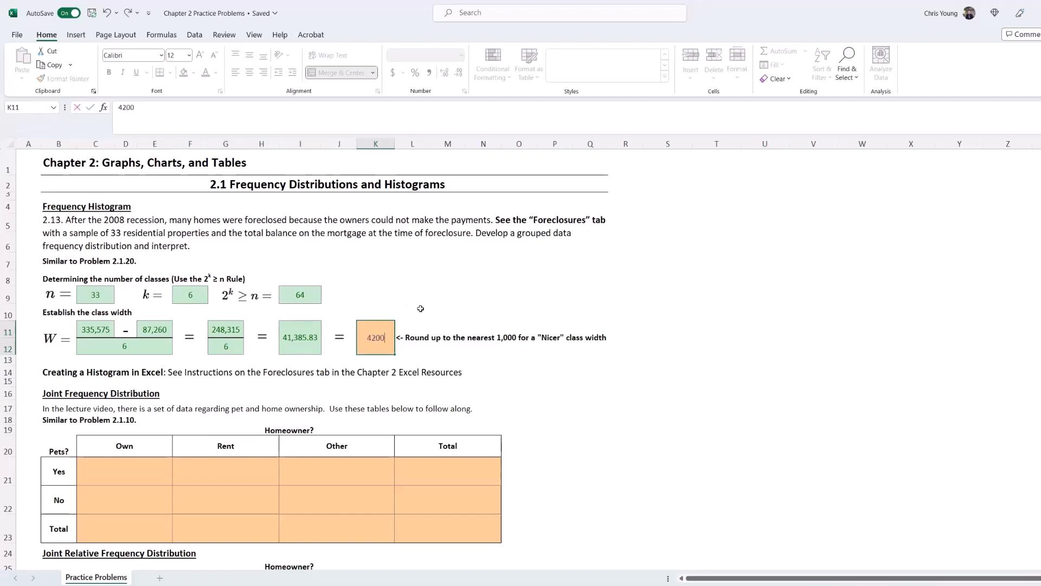
type("0")
key("Return")
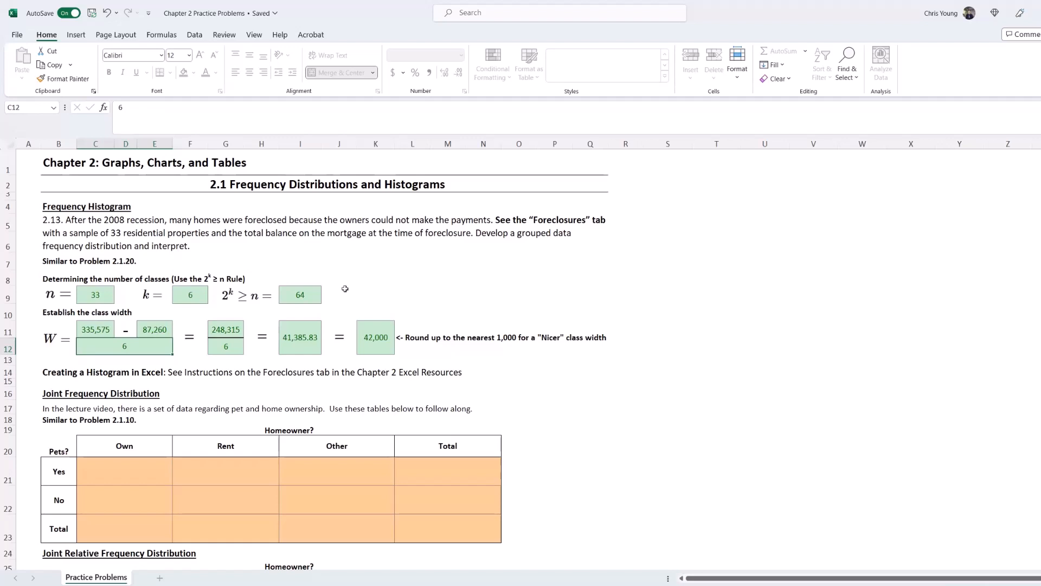
- Enter the joint frequency counts for Own, Rent and Other: 4, 2, 1 for Yes and 1, 2, 2 for No
scroll(546, 205, "down", 1)
scroll(546, 205, "down", 3)
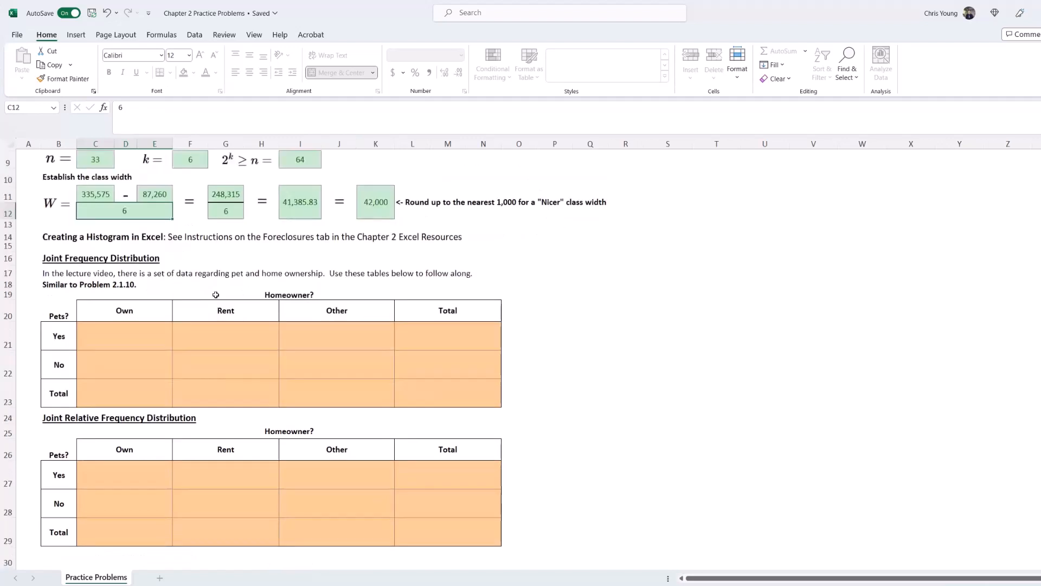
left_click(139, 337)
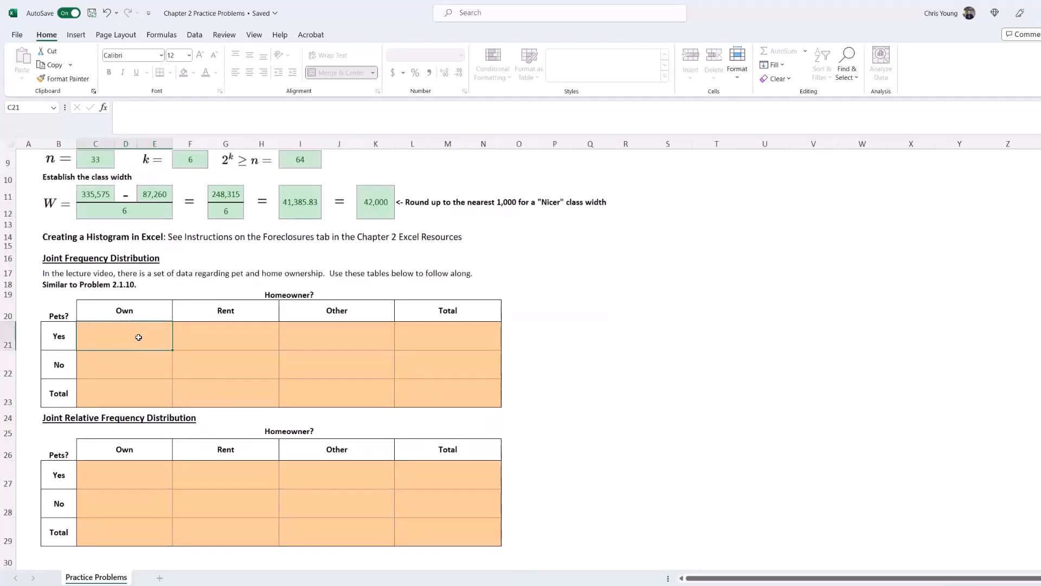
type("4")
key("Tab")
type("2")
key("Tab")
type("1")
key("Return")
type("1\t2")
key("Tab")
type("2")
key("Tab")
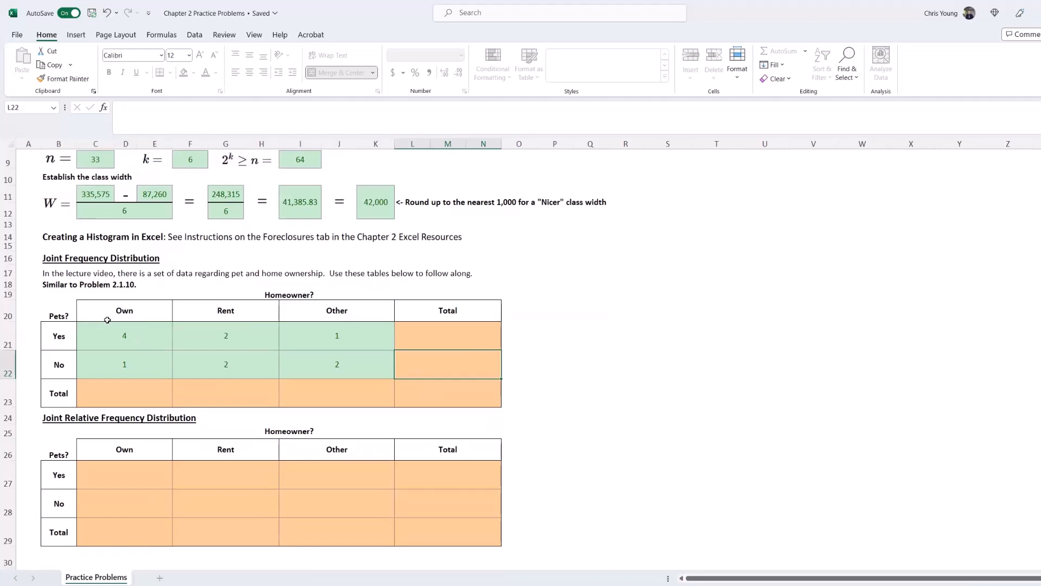
- Total the Yes row of the joint frequency table with =SUM(C21:K21) and fill the formula down to the Total row
left_click(478, 339)
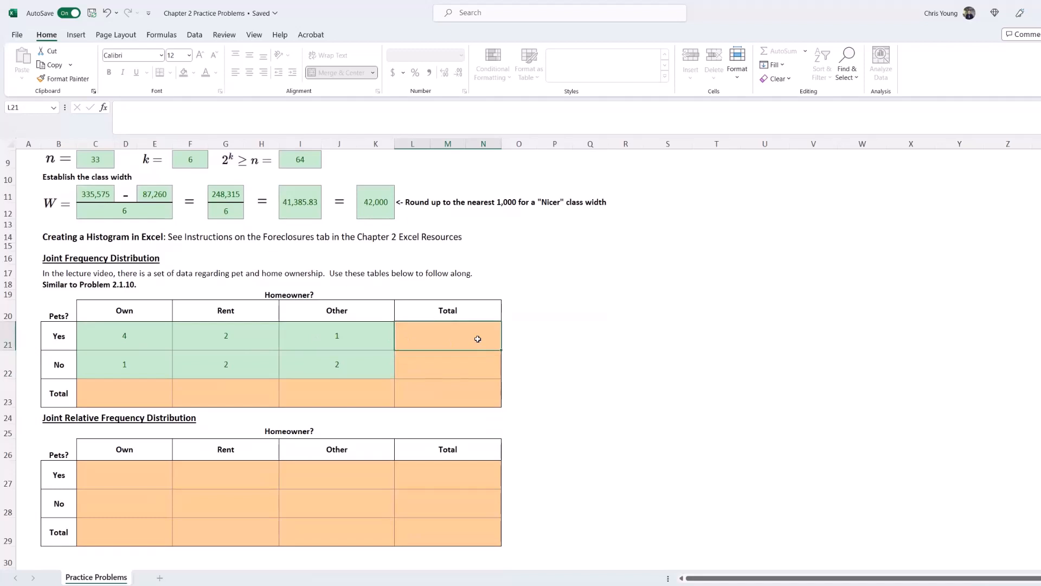
type("=SUM")
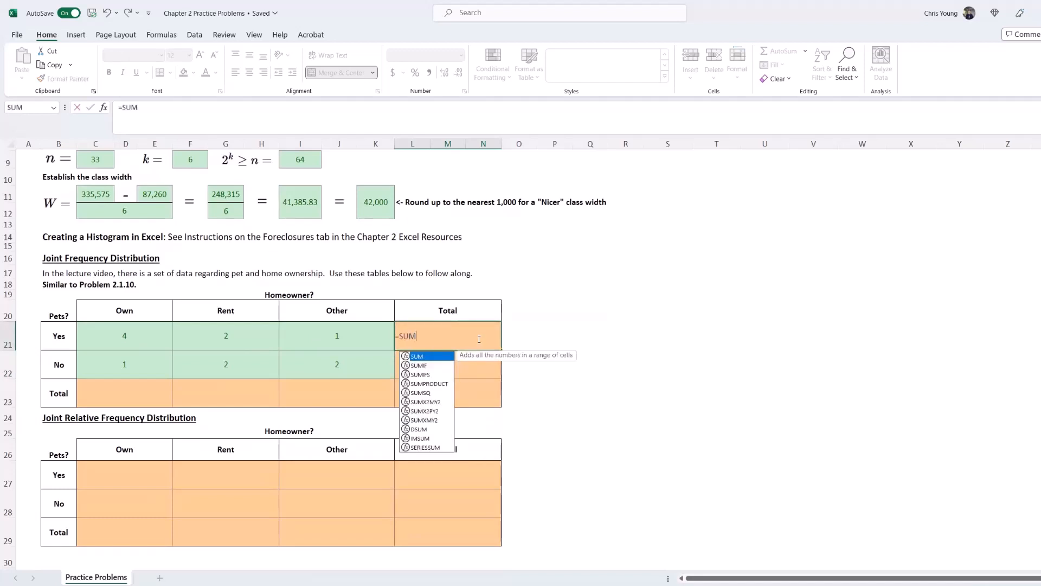
type("(")
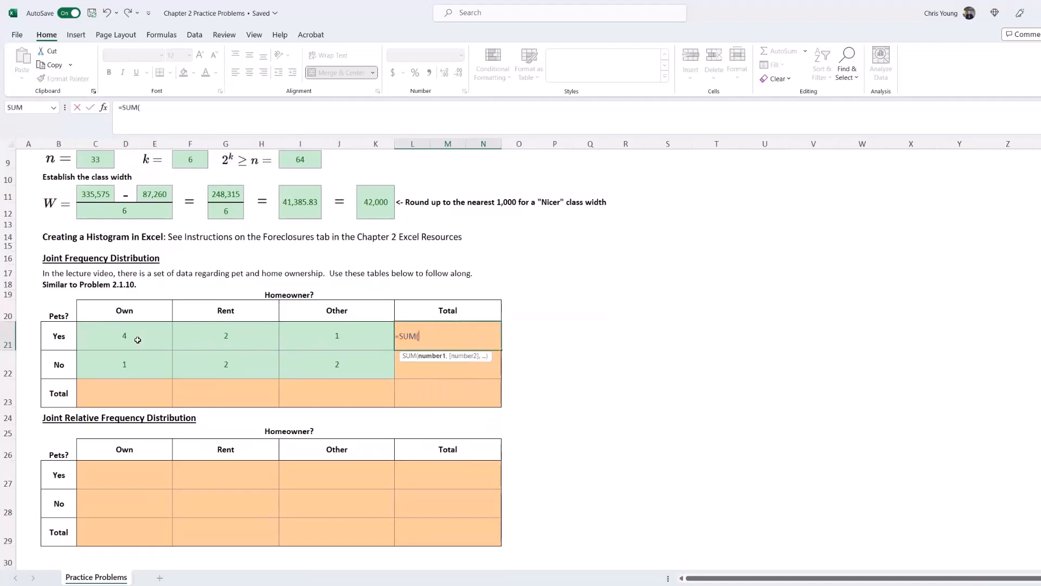
left_click_drag(138, 341, 288, 338)
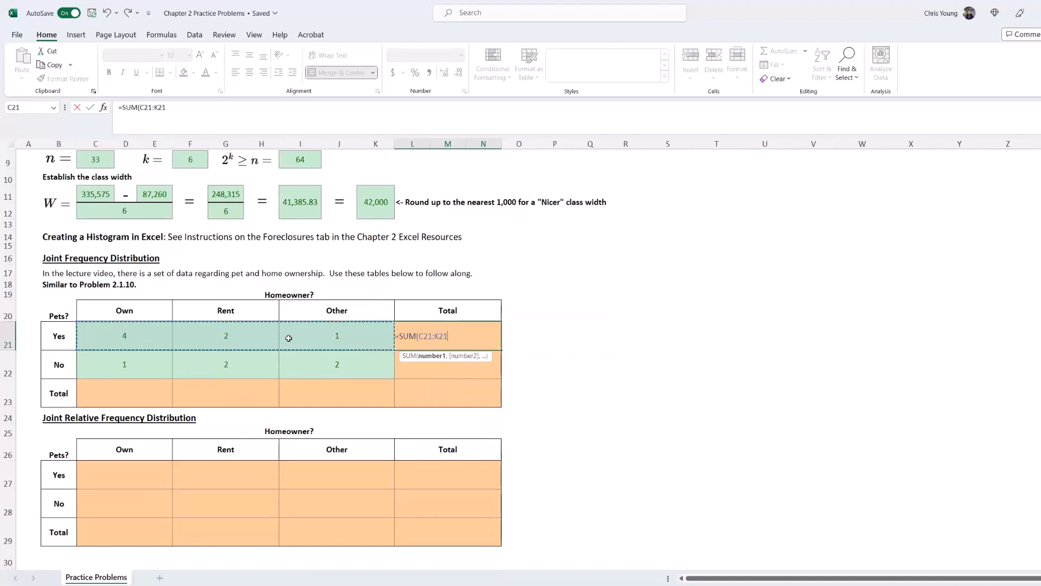
key("ctrl+Return")
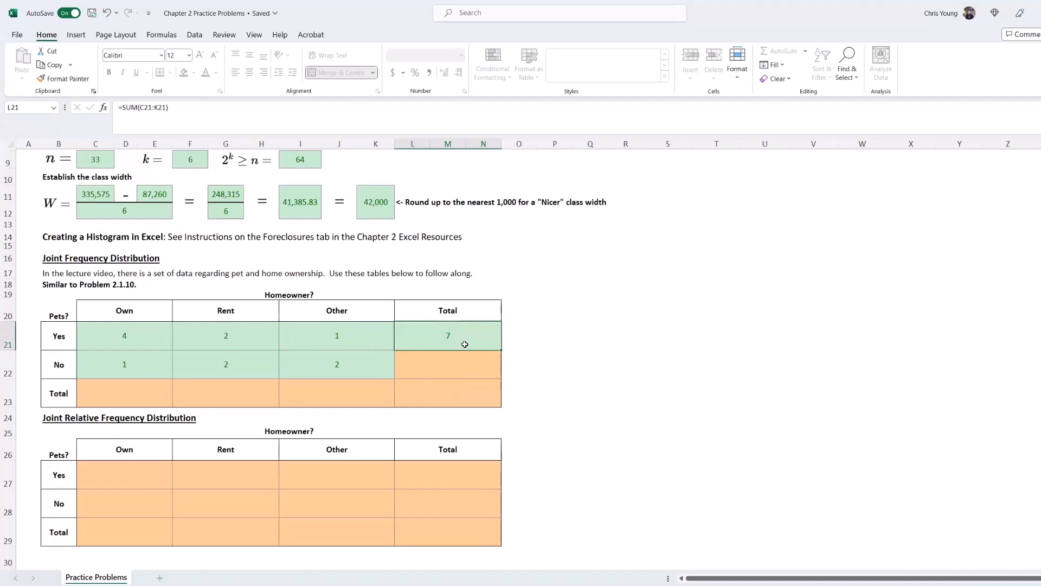
left_click_drag(500, 350, 496, 401)
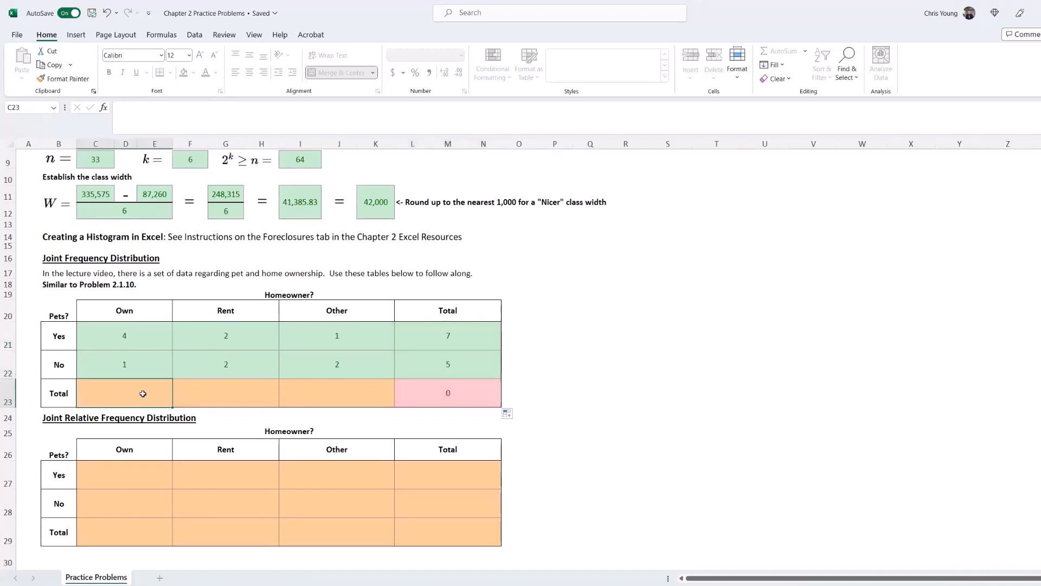
- Total the Own column of the joint frequency table with =SUM(C21:E22) and fill the formula across to Rent and Other
type("=SUM(")
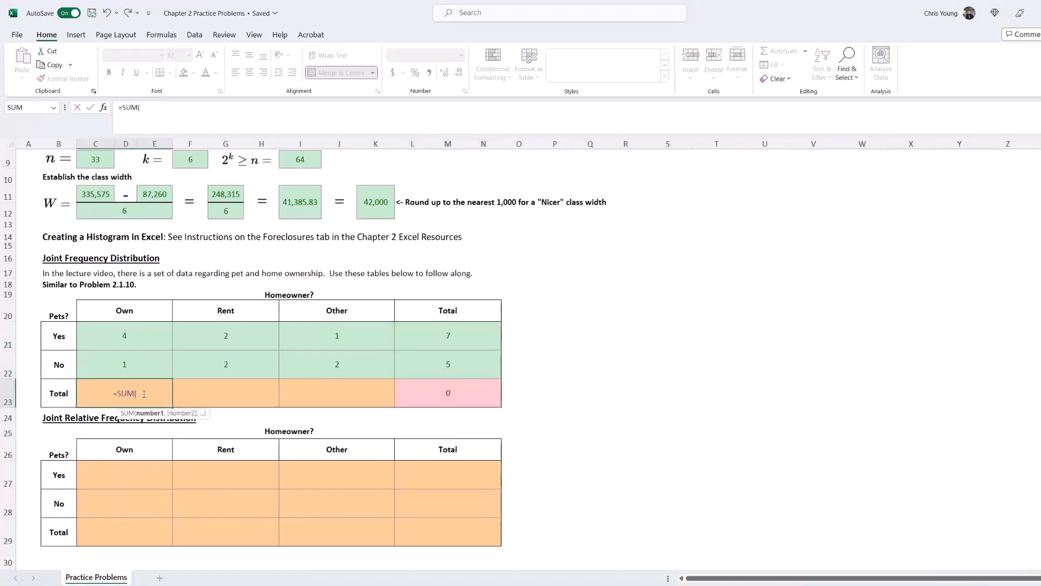
left_click_drag(144, 338, 145, 358)
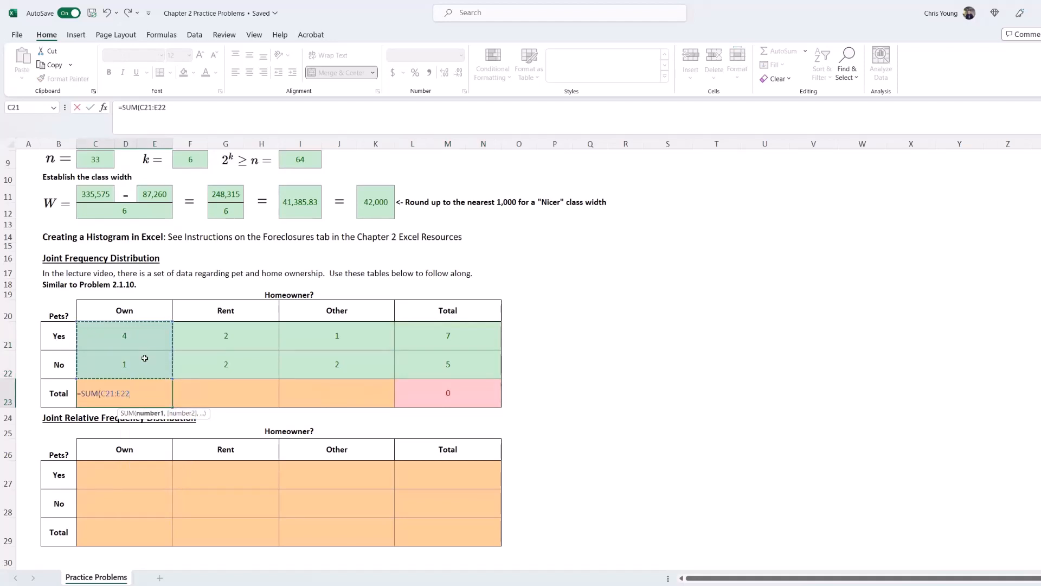
type(")")
key("ctrl+Return")
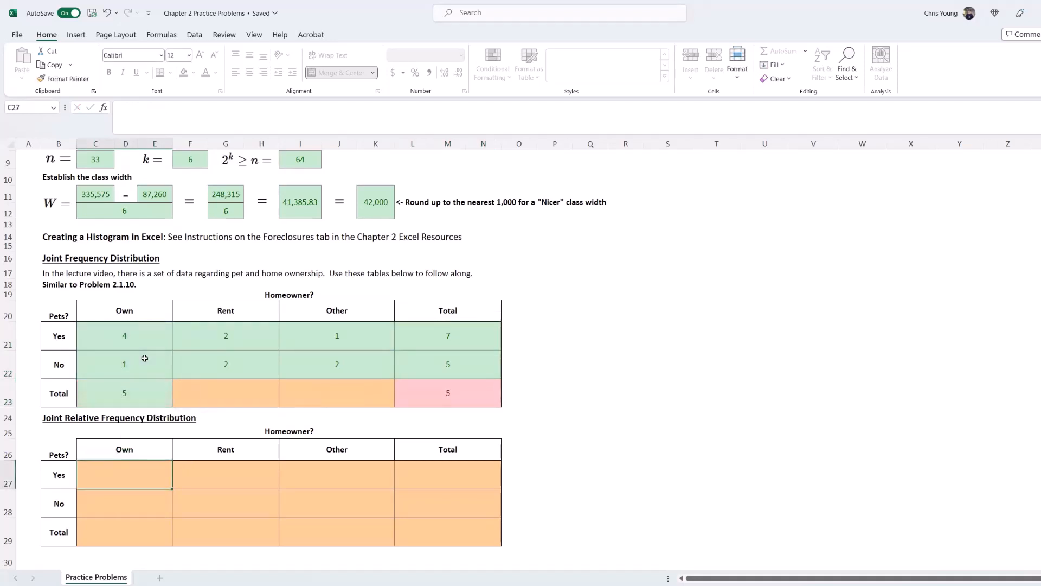
left_click_drag(171, 406, 336, 406)
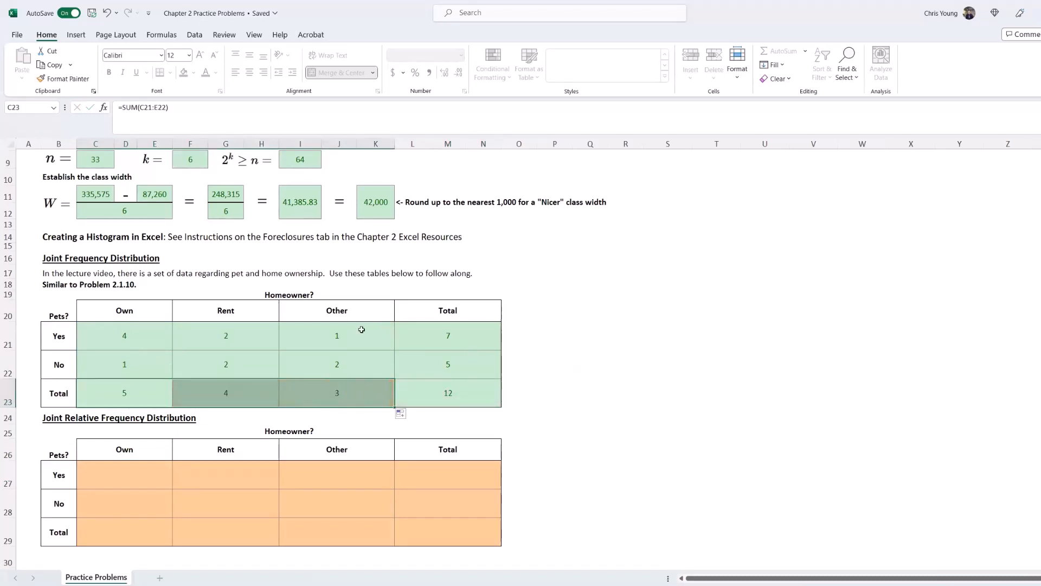
left_click(437, 394)
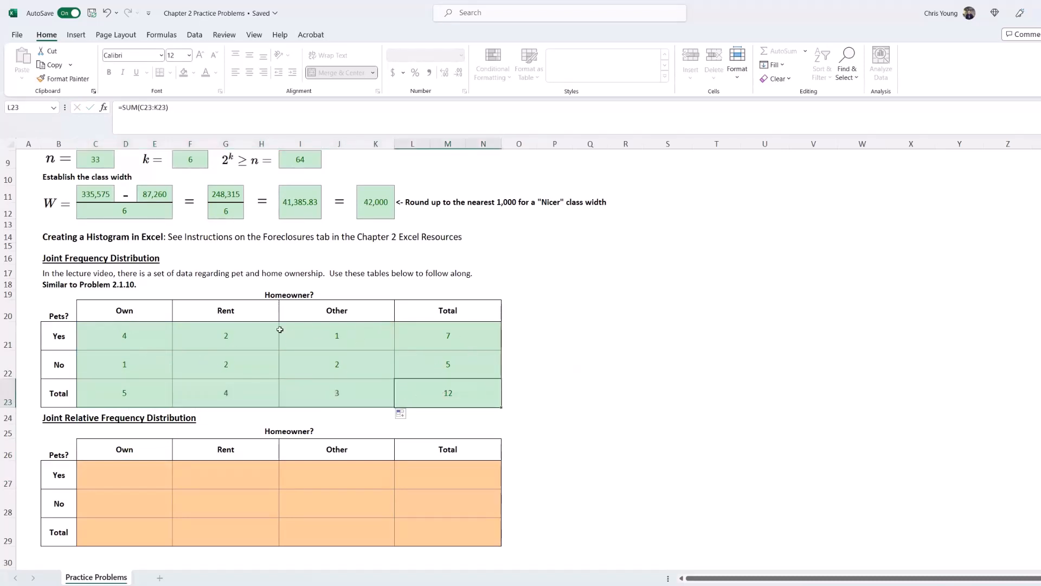
- Calculate the joint relative frequency for Yes and Own in C27 with the formula =C21/12
scroll(321, 337, "down", 1)
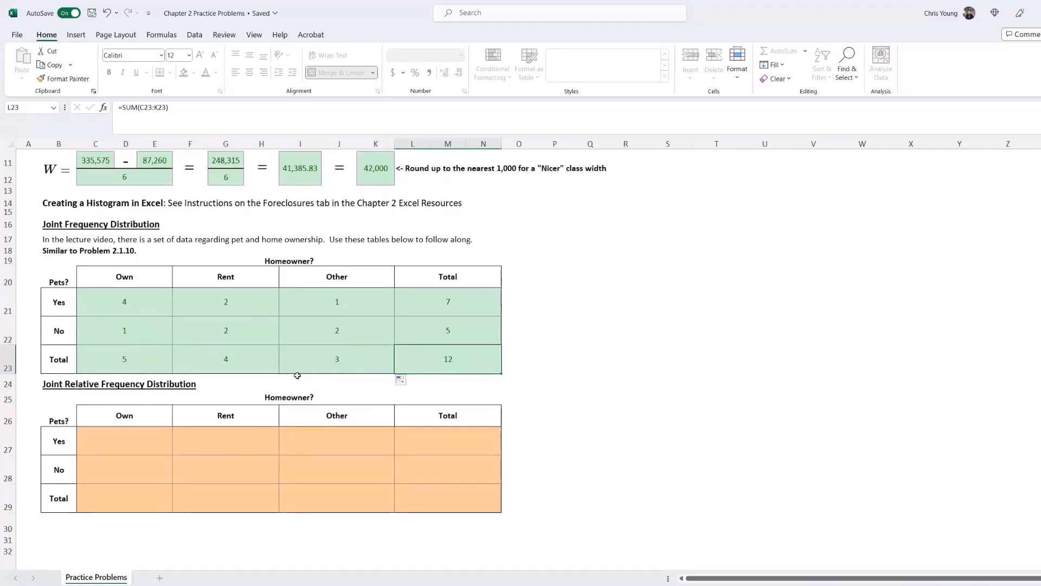
scroll(298, 376, "down", 1)
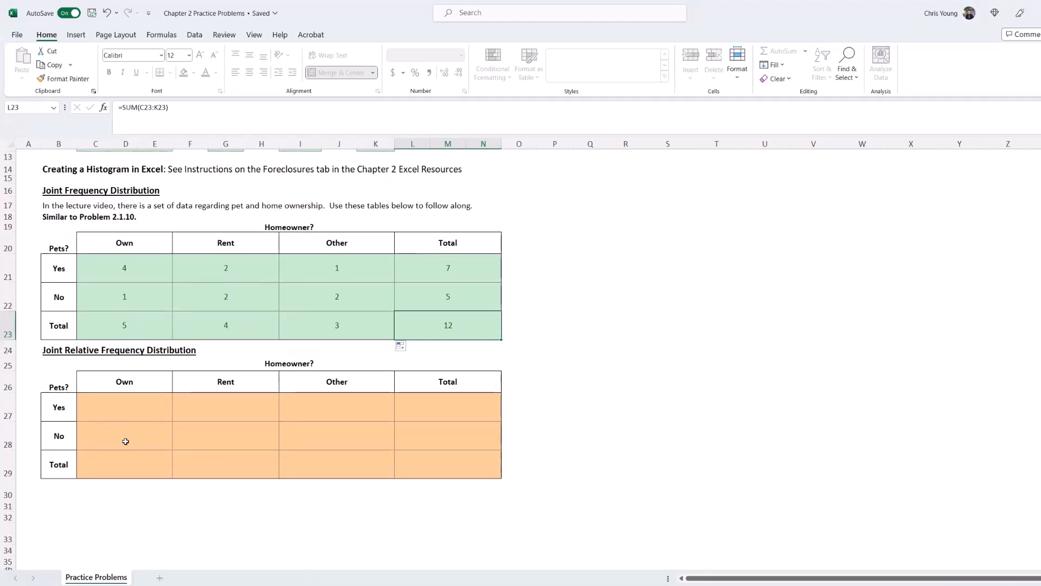
left_click(129, 410)
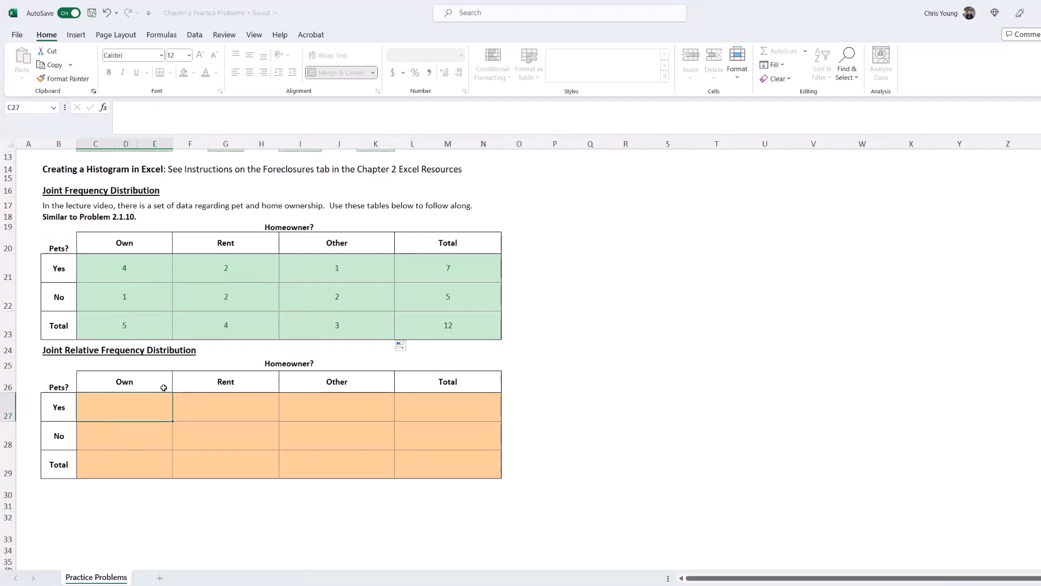
type("=")
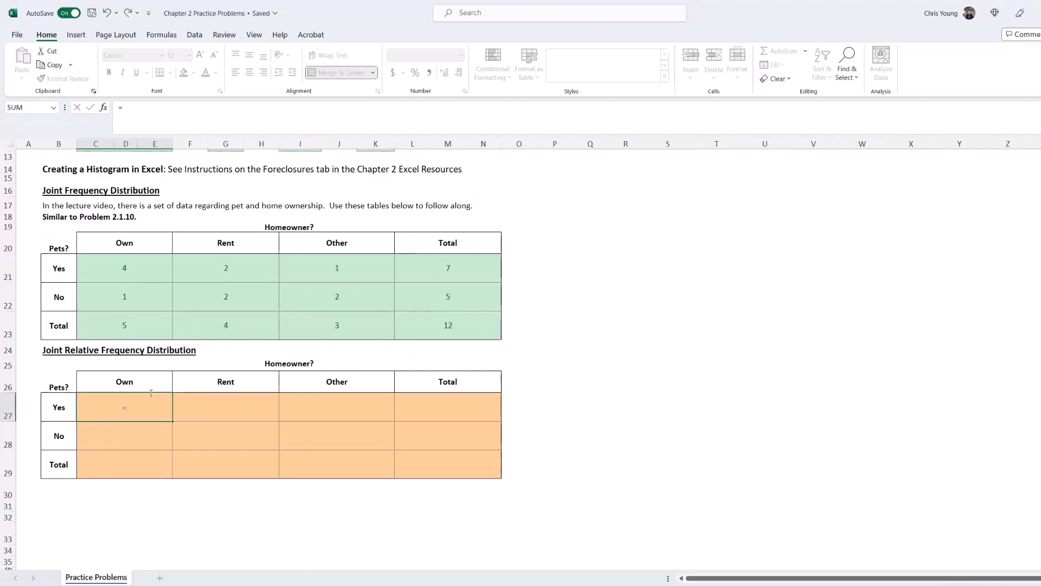
left_click(134, 271)
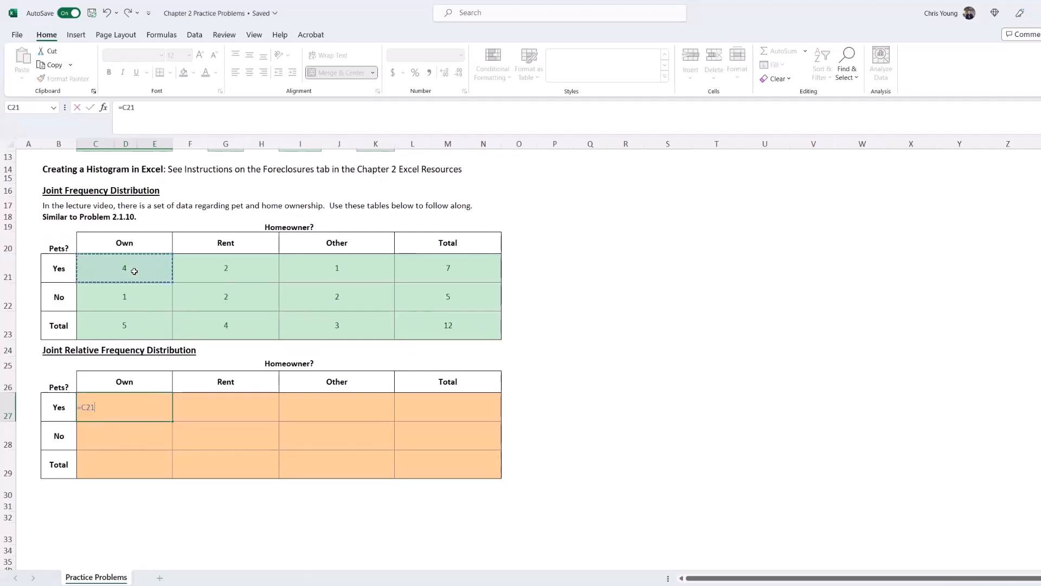
type("/")
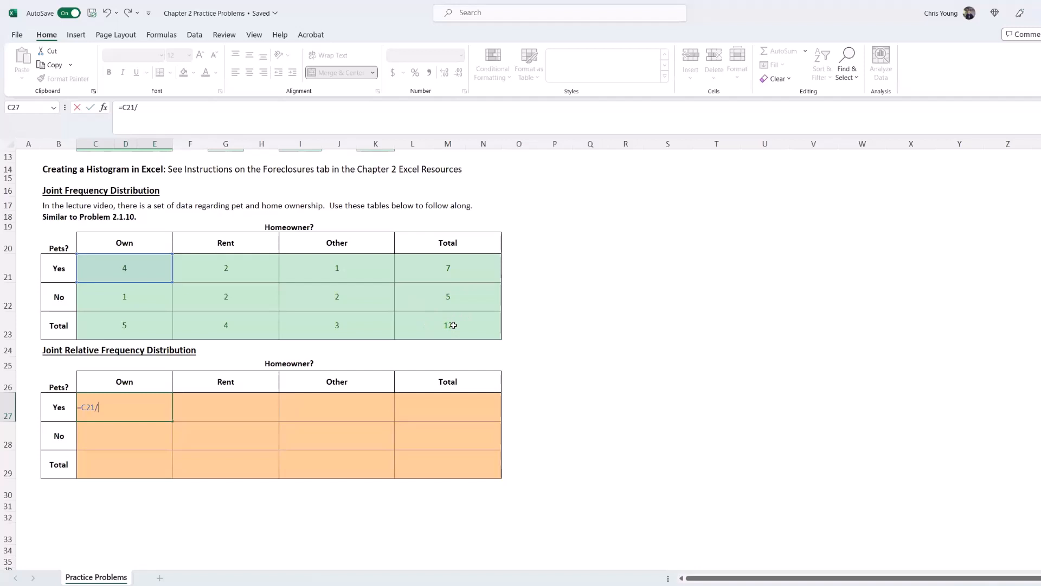
left_click(164, 110)
type("12")
key("ctrl+Return")
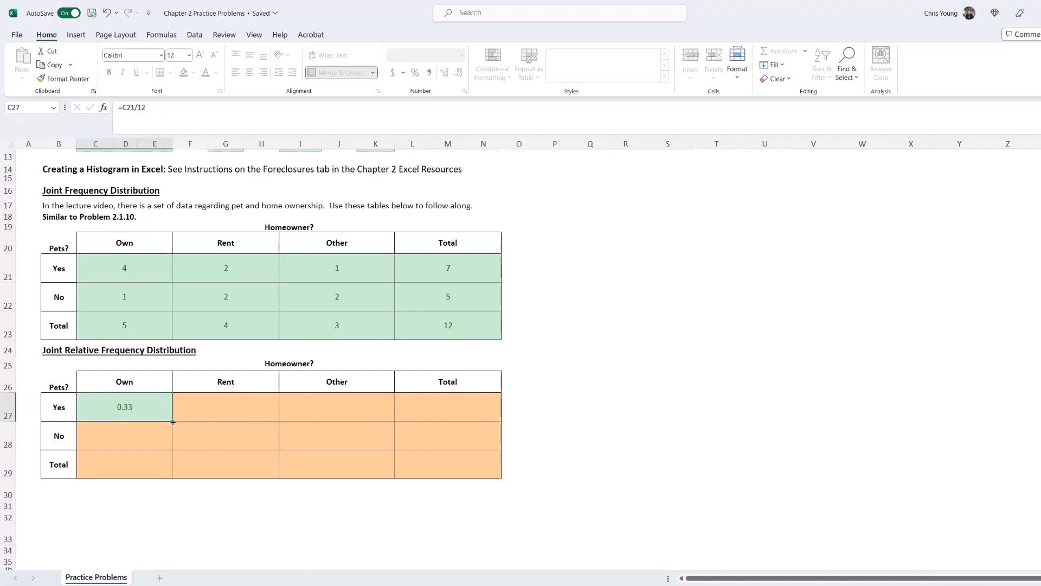
- Fill the C27 relative frequency formula down to the Total row, check the copied formula in C29, and fill across through the Total column
left_click_drag(172, 421, 163, 467)
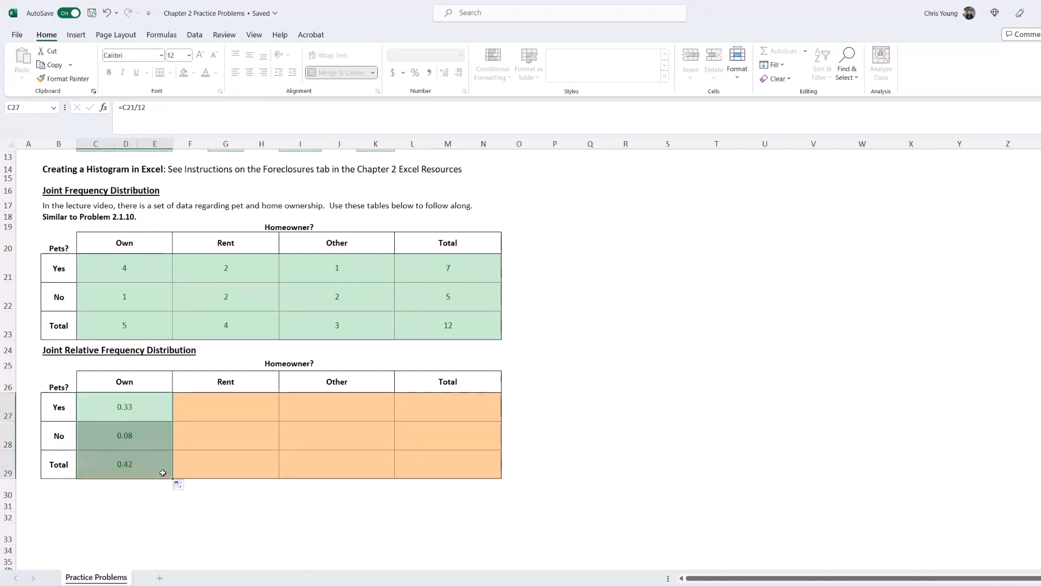
left_click(146, 465)
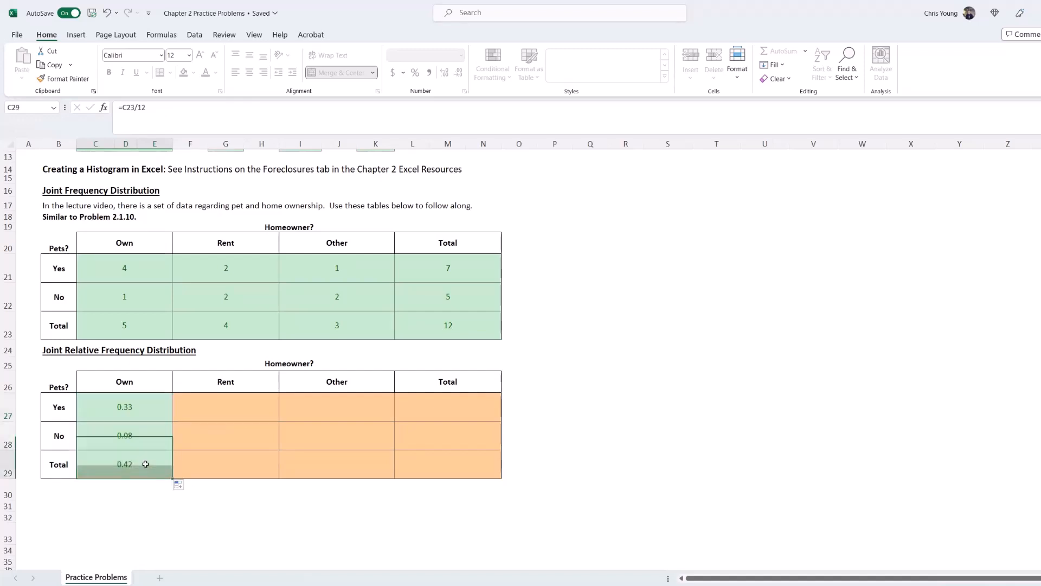
left_click(173, 109)
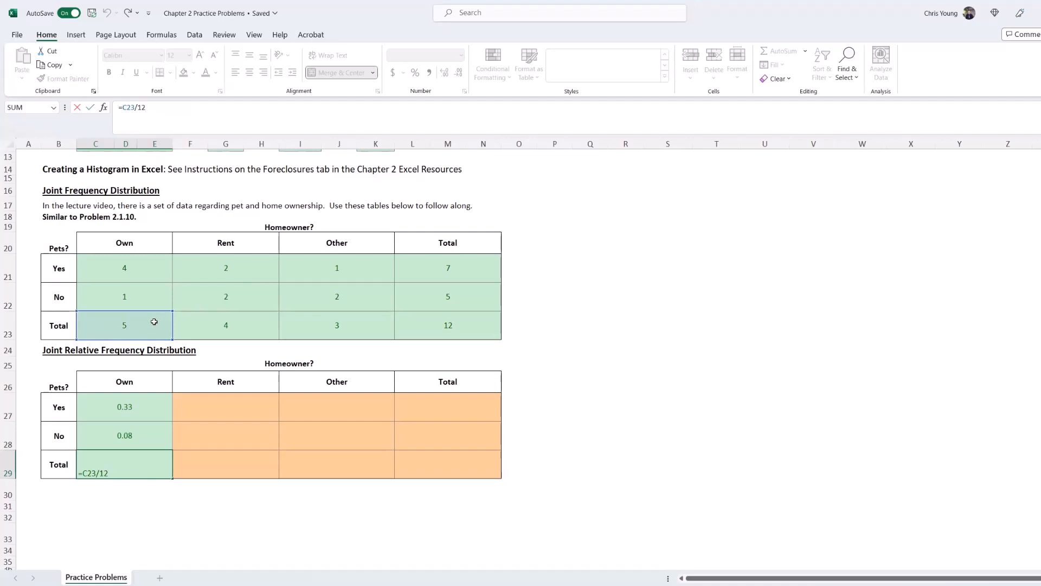
key("Return")
left_click_drag(153, 404, 424, 480)
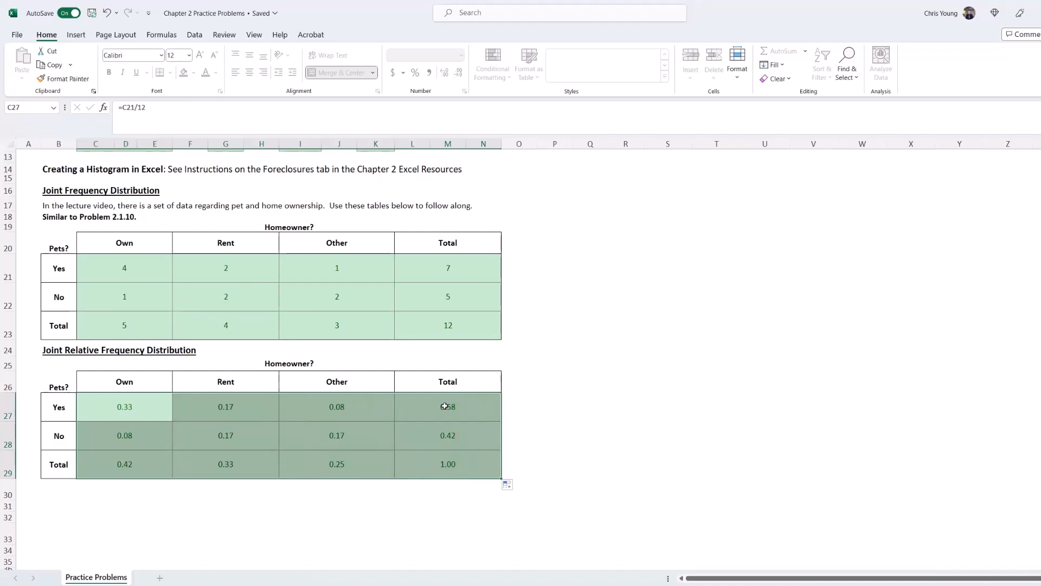
left_click(148, 408)
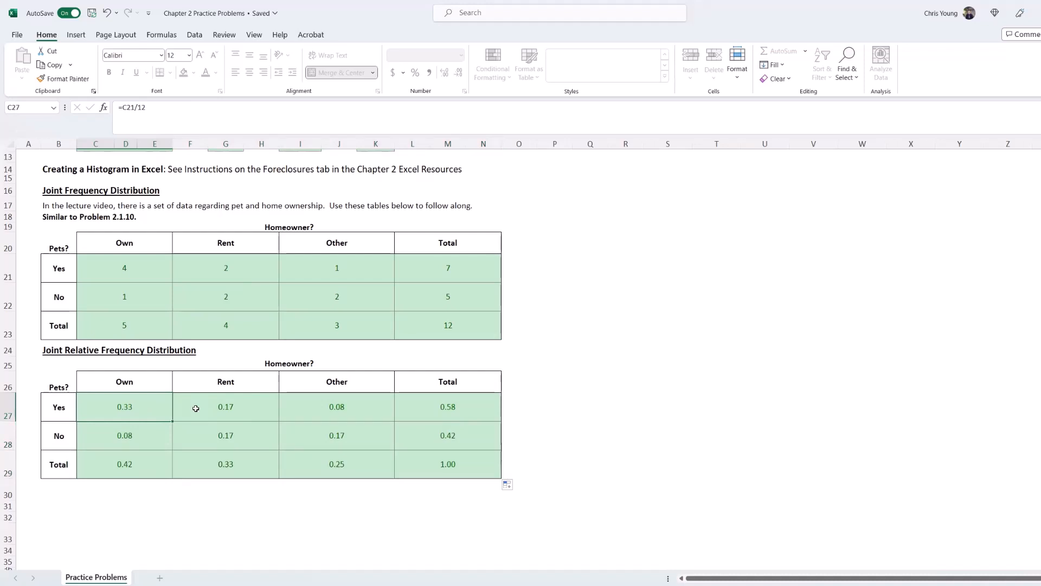
left_click(145, 428, "shift")
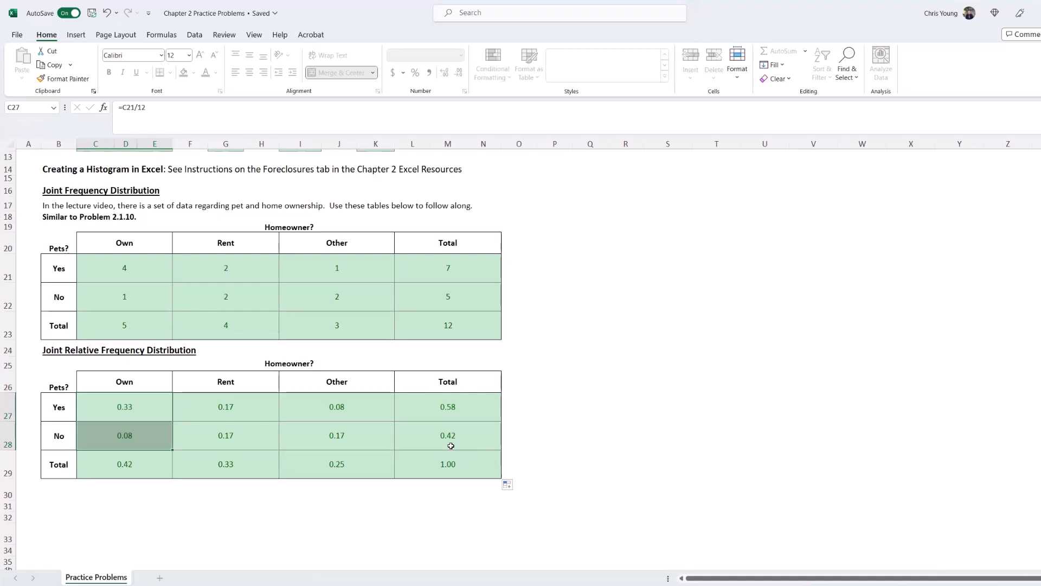
scroll(581, 380, "up", 4)
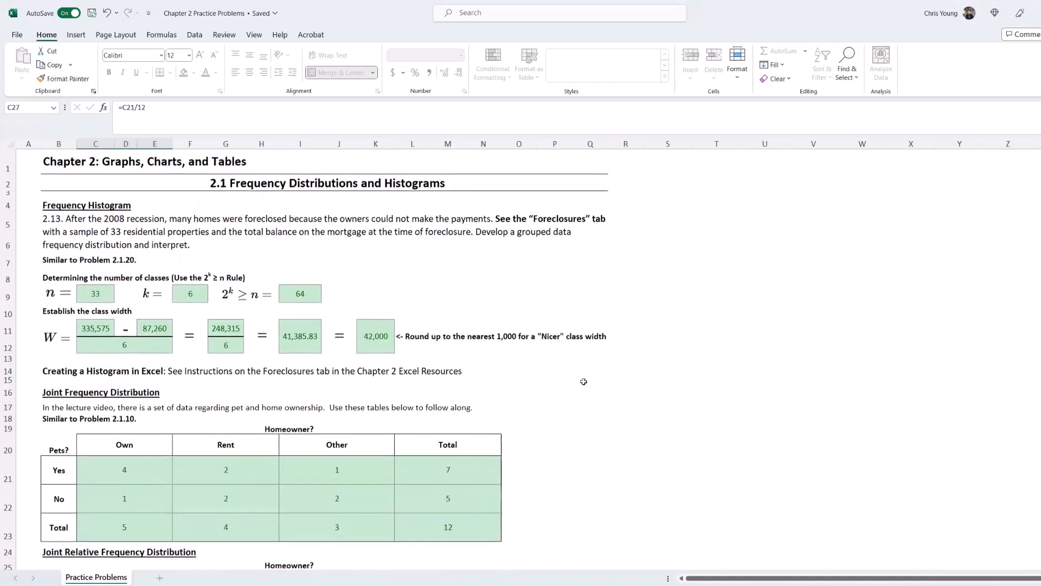